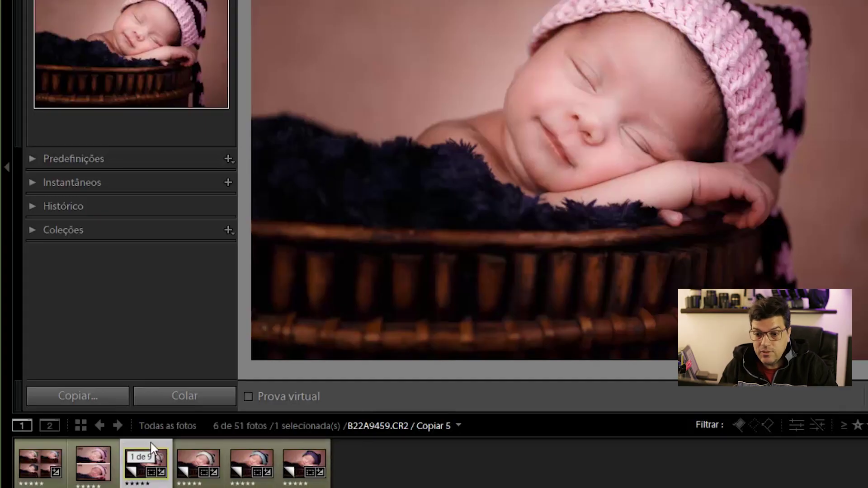
# Create a virtual copy of the newborn photo from its filmstrip thumbnail
pyautogui.rightClick(152, 443)
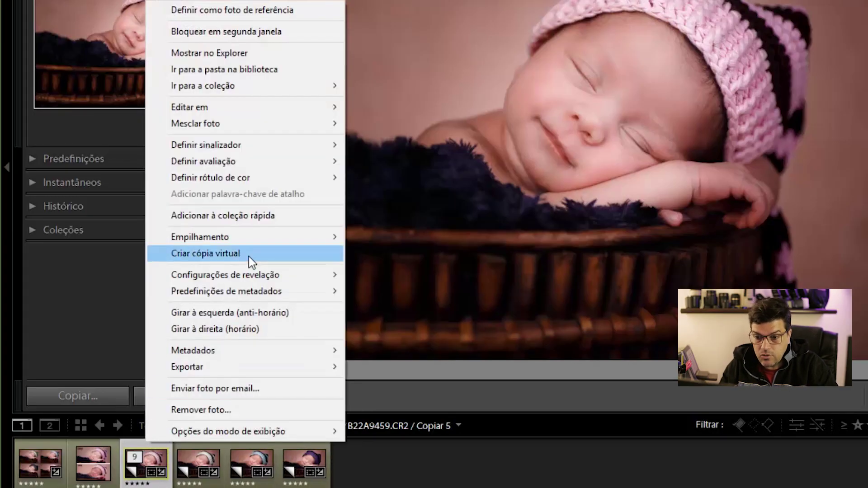
pyautogui.click(249, 254)
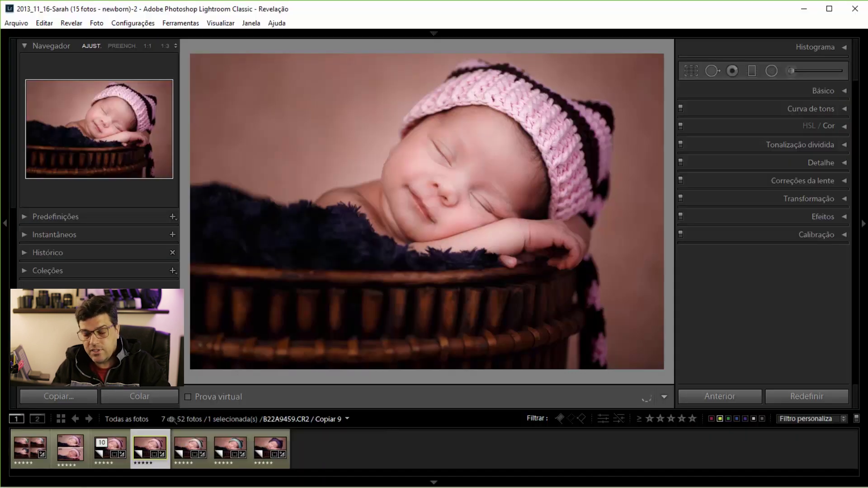
# On Copy 9, start an enlarged Saturation −100 adjustment brush with overlay hidden and paint the hat
pyautogui.click(170, 441)
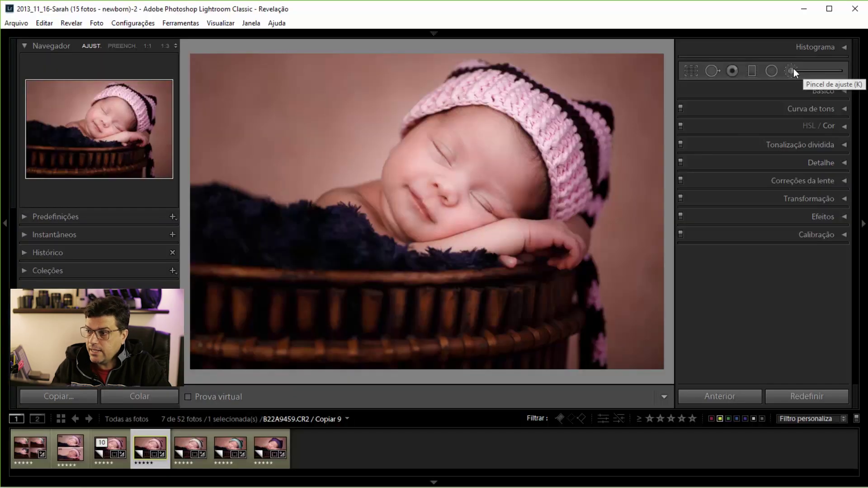
pyautogui.click(794, 69)
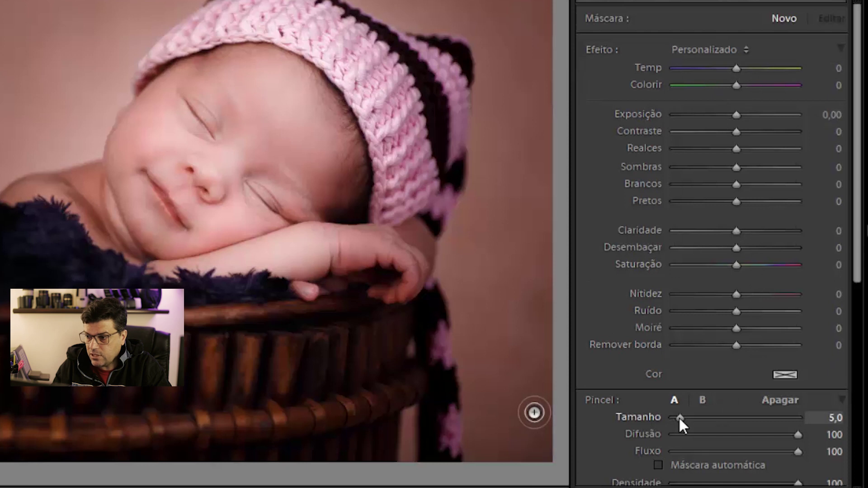
pyautogui.moveTo(679, 416); pyautogui.dragTo(680, 417)
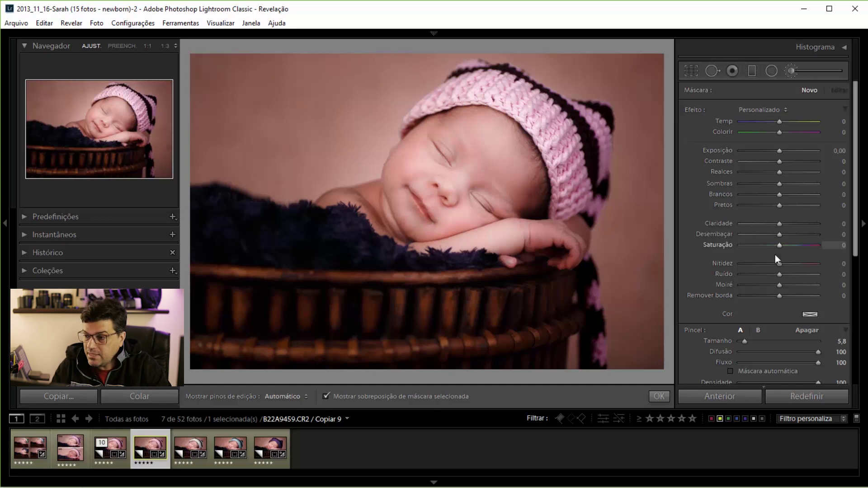
pyautogui.click(451, 397)
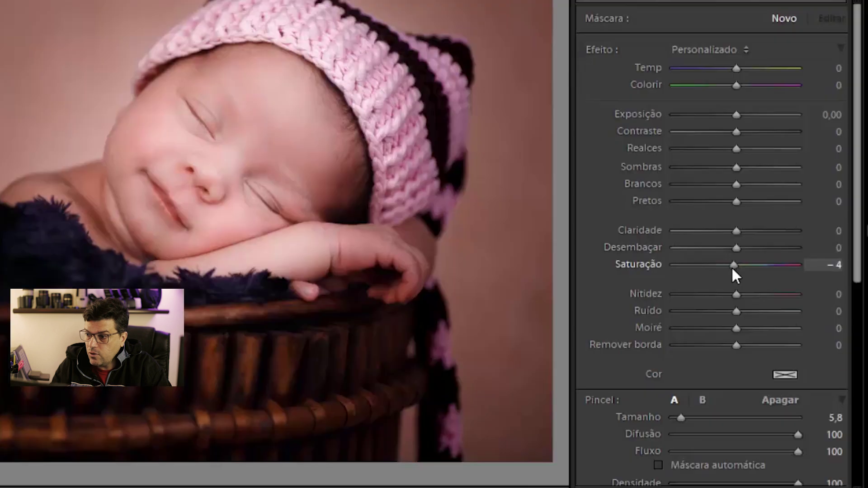
pyautogui.moveTo(779, 246); pyautogui.dragTo(757, 247)
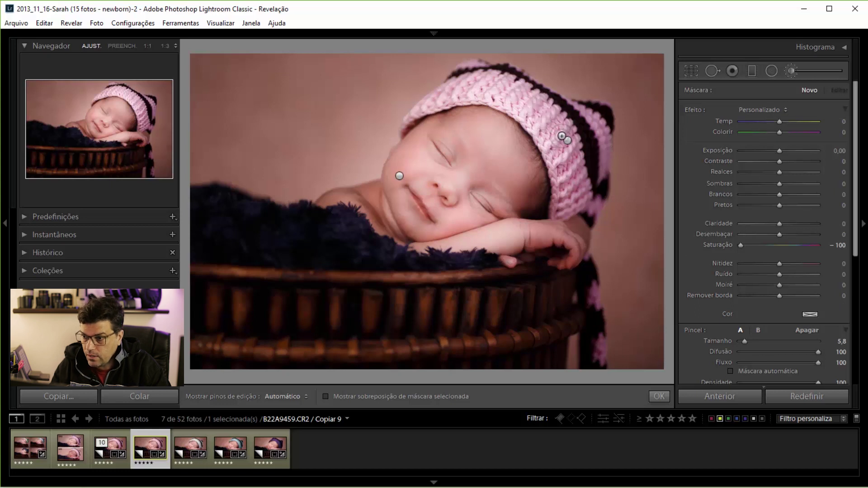
pyautogui.press('h')
pyautogui.moveTo(560, 128); pyautogui.dragTo(557, 124)
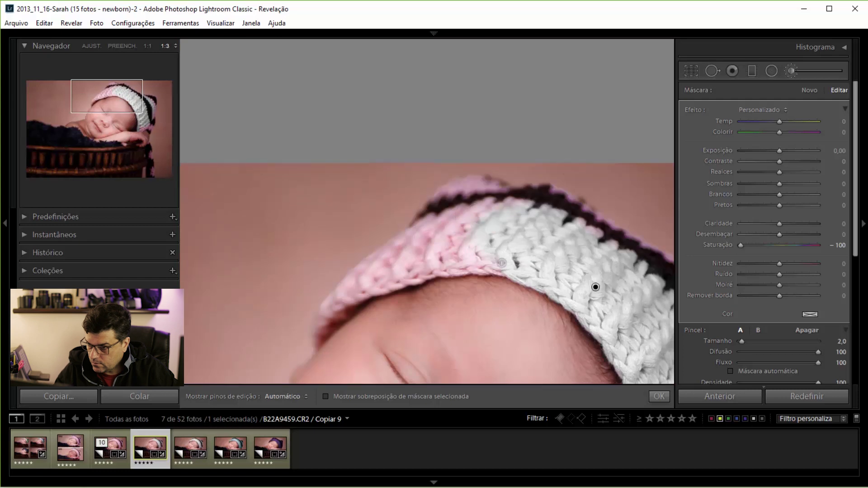
# Zoom in and paint the hat's pink edge grey with a smaller brush
pyautogui.press('h')
pyautogui.moveTo(502, 262)
pyautogui.mouseDown()
pyautogui.moveTo(421, 270)
pyautogui.moveTo(333, 300)
pyautogui.mouseUp()
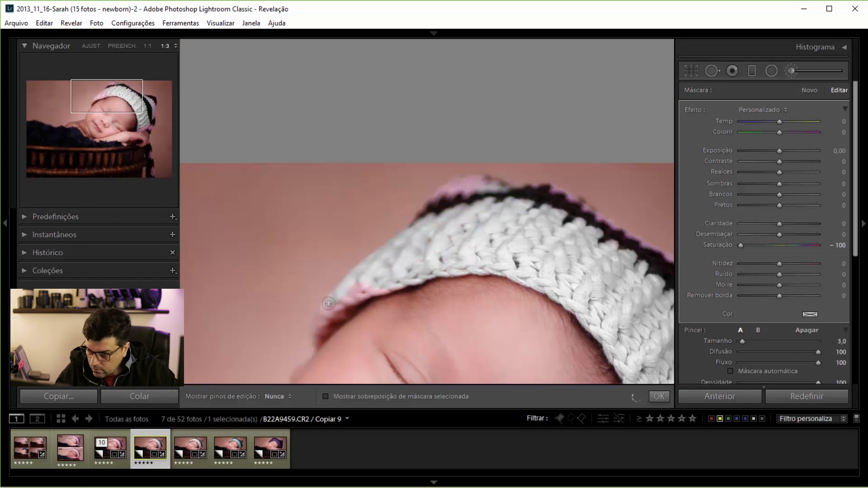
pyautogui.scroll(2, 351, 304)
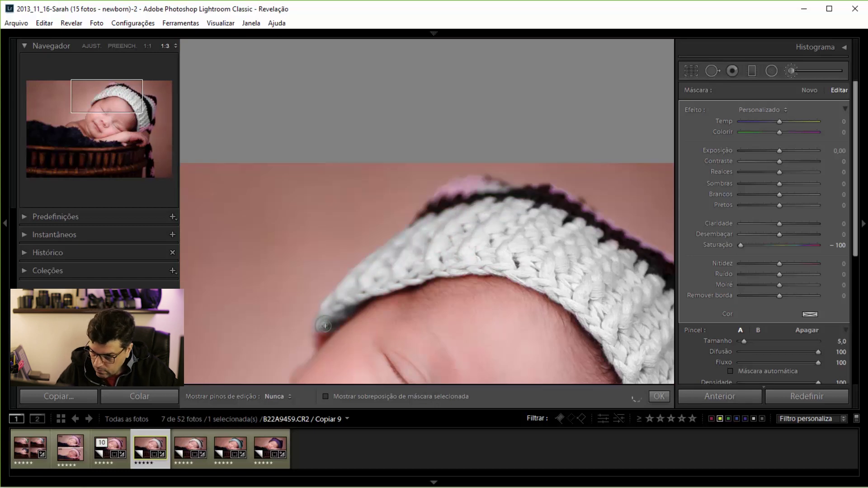
pyautogui.press('h')
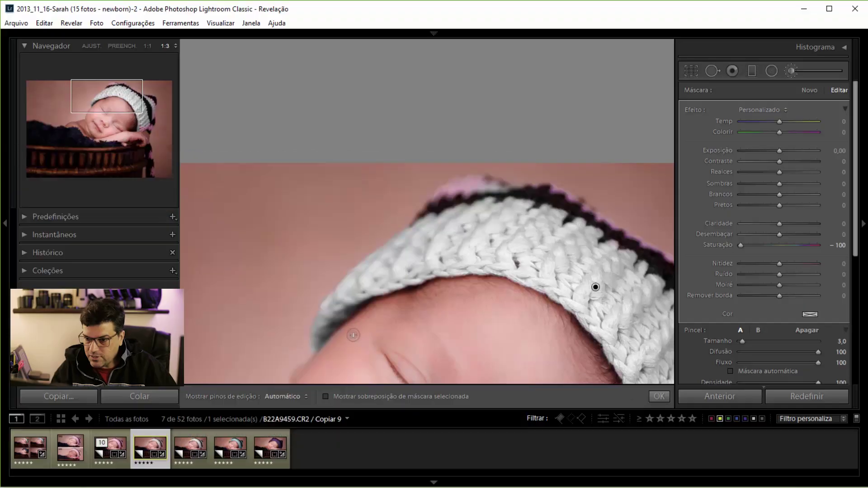
# Erase the brush stroke where it spills onto the baby's forehead
pyautogui.press('alt')
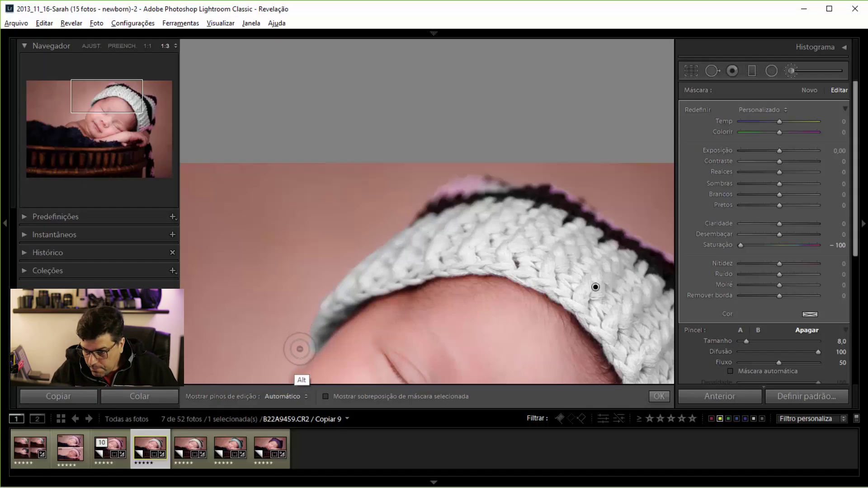
pyautogui.press('h')
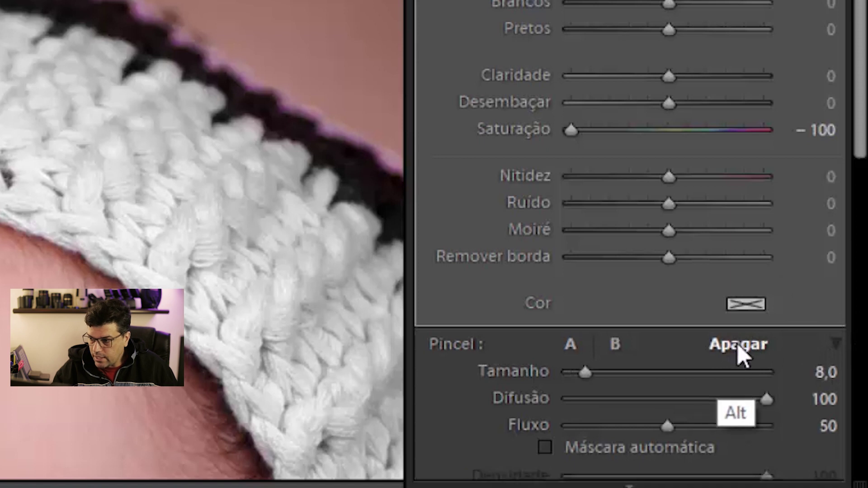
pyautogui.press('alt')
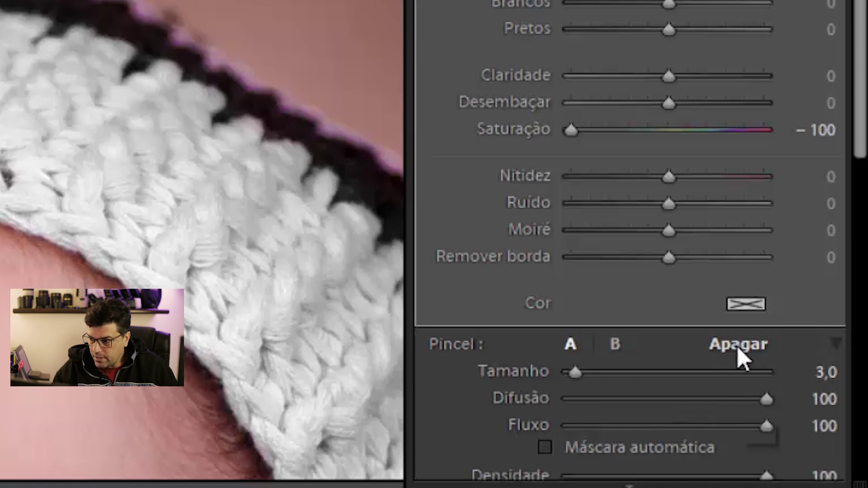
pyautogui.press('alt')
pyautogui.press('alt')
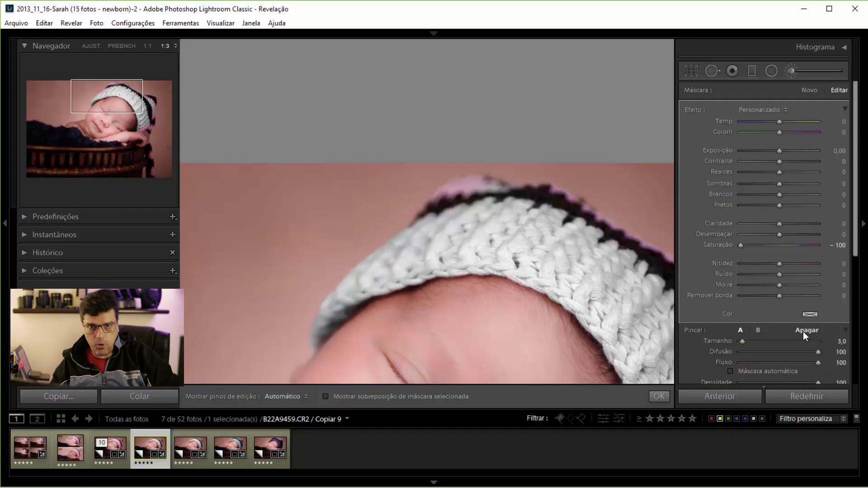
pyautogui.press('h')
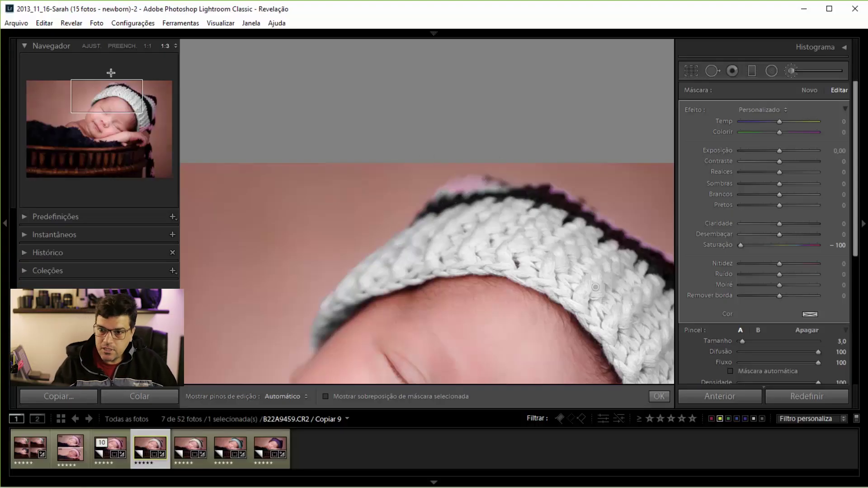
# At 1:1 zoom, set brush Feather to 100 and paint along the hat's pink top edge
pyautogui.click(147, 46)
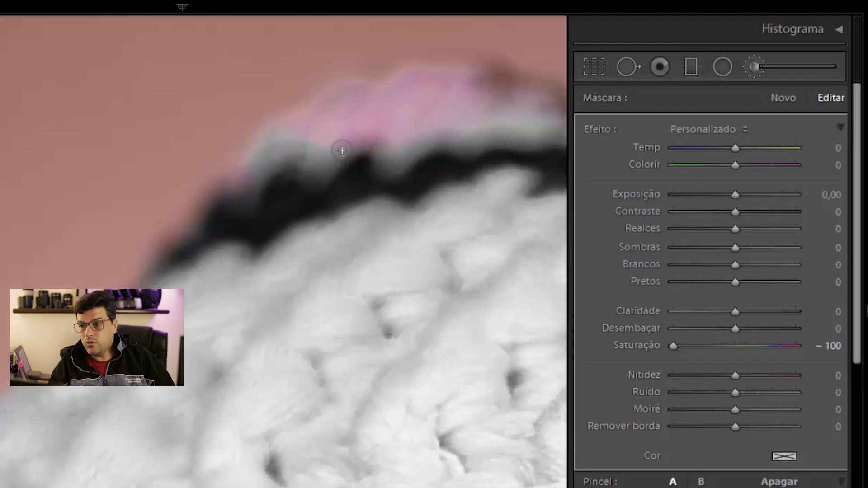
pyautogui.scroll(3, 351, 138)
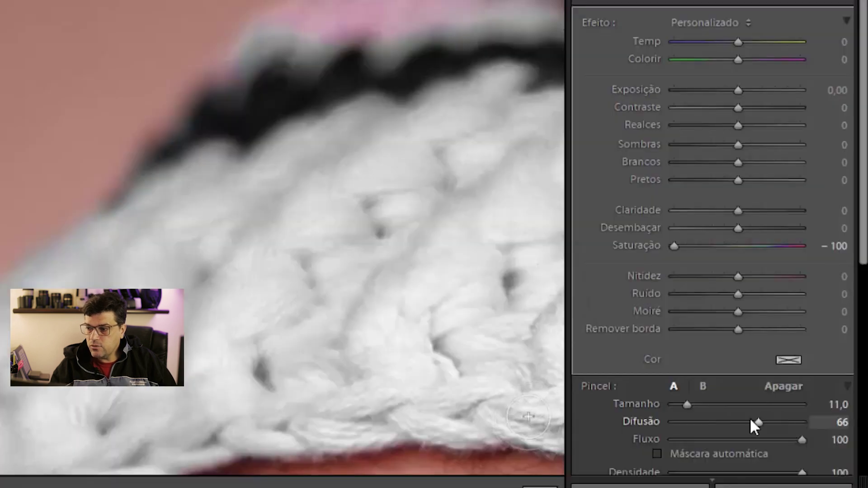
pyautogui.moveTo(776, 424); pyautogui.dragTo(807, 421)
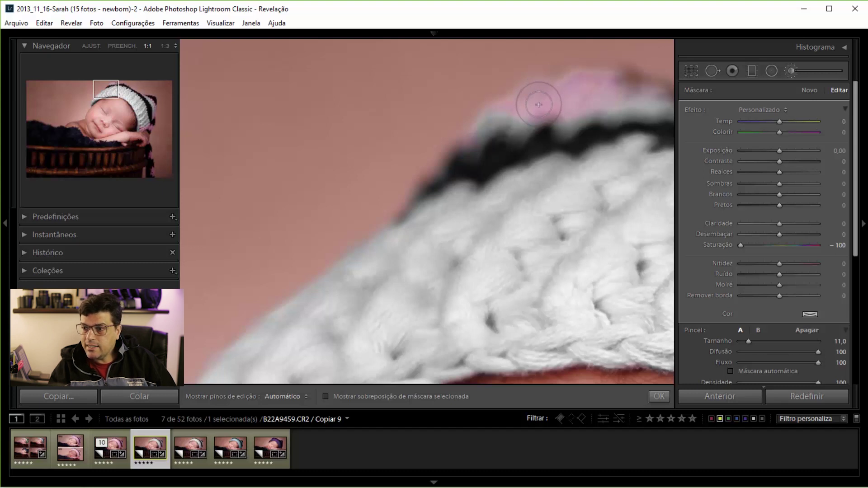
pyautogui.press('h')
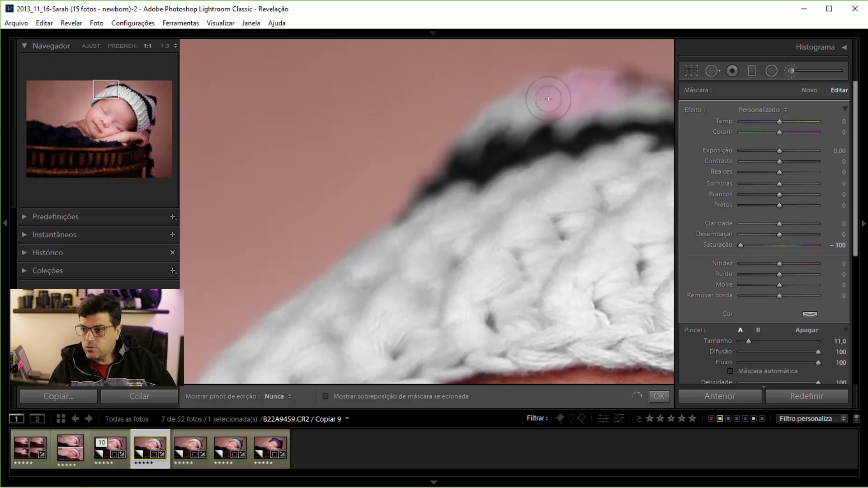
pyautogui.moveTo(547, 132)
pyautogui.mouseDown()
pyautogui.moveTo(517, 264)
pyautogui.moveTo(330, 81)
pyautogui.mouseUp()
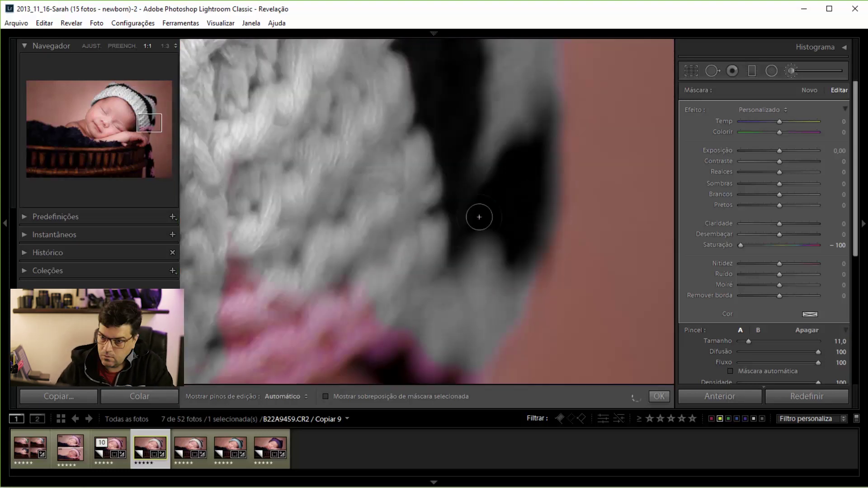
# Paint the remaining pink on the lower hat and tail with a size 5.1 brush
pyautogui.moveTo(533, 202); pyautogui.dragTo(325, 265)
pyautogui.scroll(-5, 380, 269)
pyautogui.press('h')
pyautogui.moveTo(377, 274)
pyautogui.mouseDown()
pyautogui.moveTo(411, 188)
pyautogui.moveTo(461, 365)
pyautogui.mouseUp()
pyautogui.press('o')
pyautogui.moveTo(743, 341); pyautogui.dragTo(749, 341)
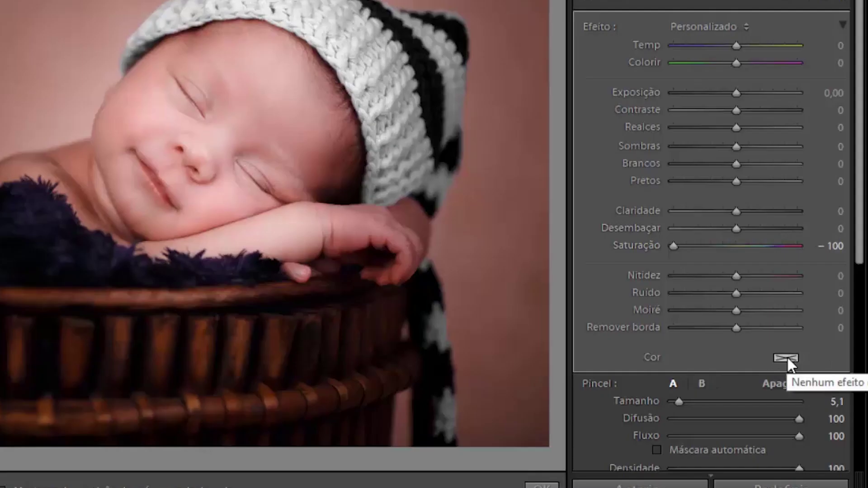
# Set the brush tint colour to green (hue 102)
pyautogui.click(788, 358)
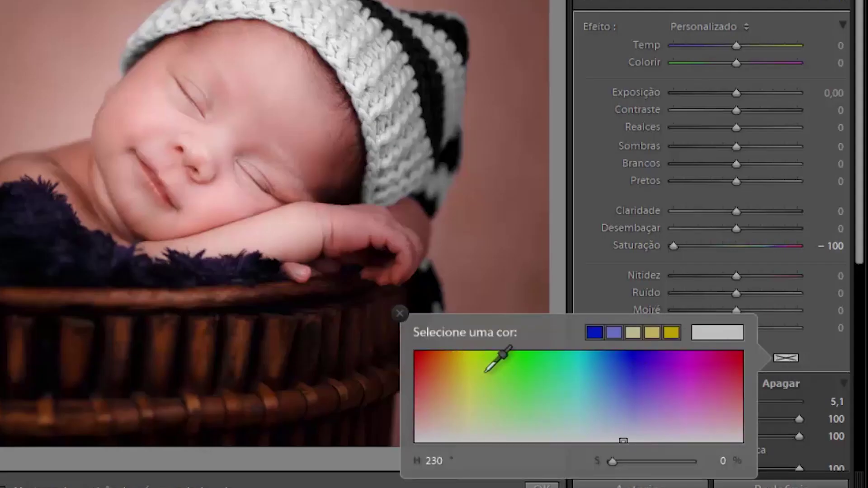
pyautogui.click(508, 367)
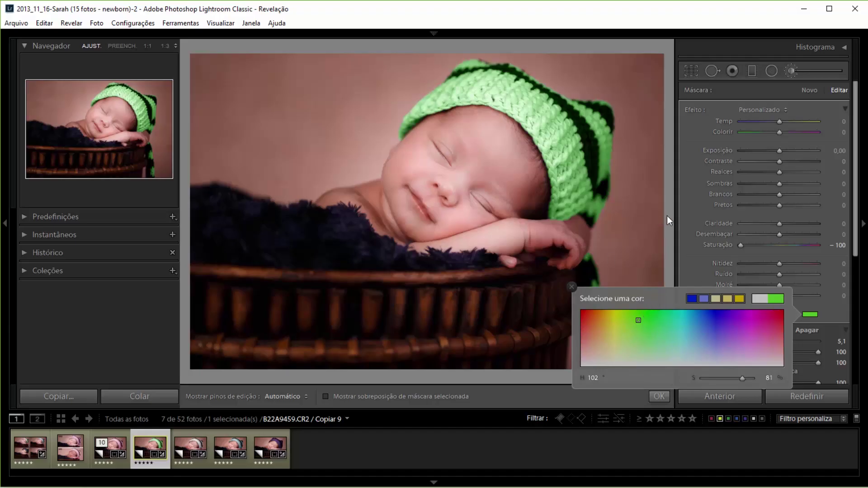
pyautogui.click(573, 287)
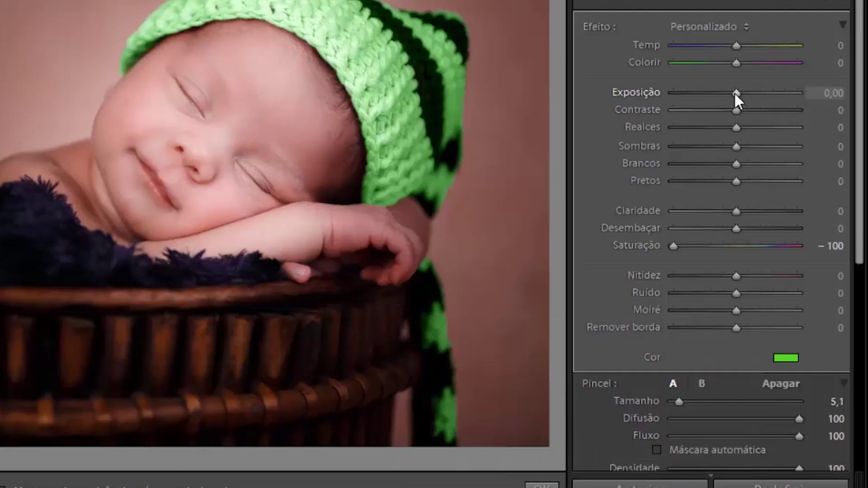
# Set the hat brush to Exposure −0.56, Highlights 9 and Clarity 40
pyautogui.moveTo(780, 154); pyautogui.dragTo(771, 153)
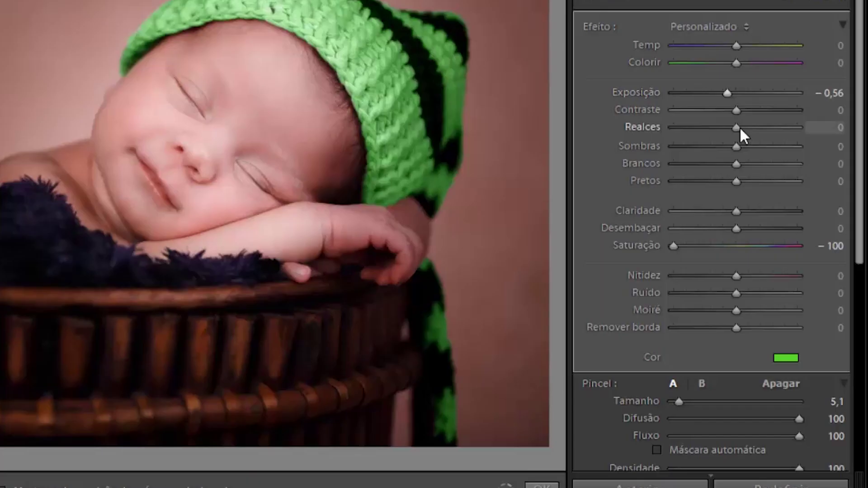
pyautogui.moveTo(739, 127); pyautogui.dragTo(746, 126)
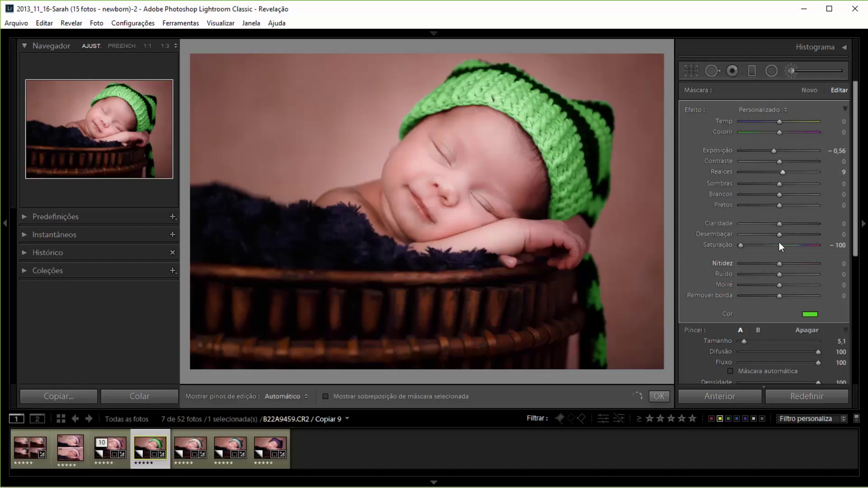
pyautogui.moveTo(785, 227); pyautogui.dragTo(795, 226)
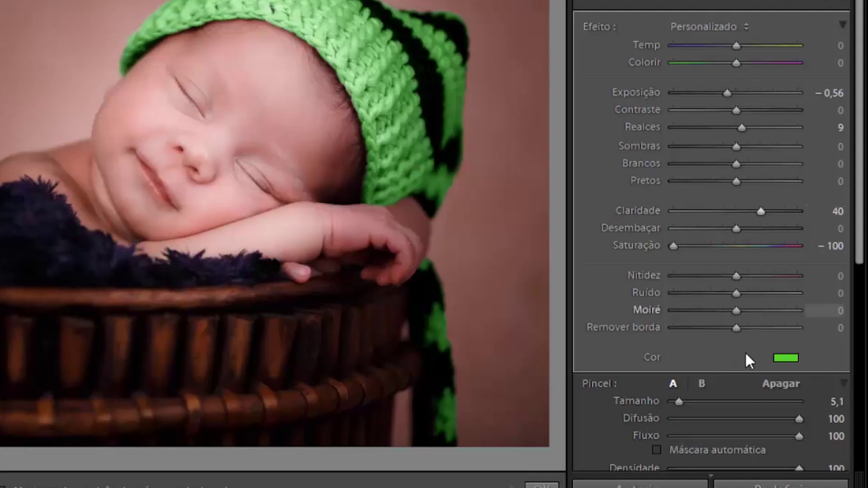
# Lower the green tint saturation to 60, then to 46
pyautogui.click(810, 316)
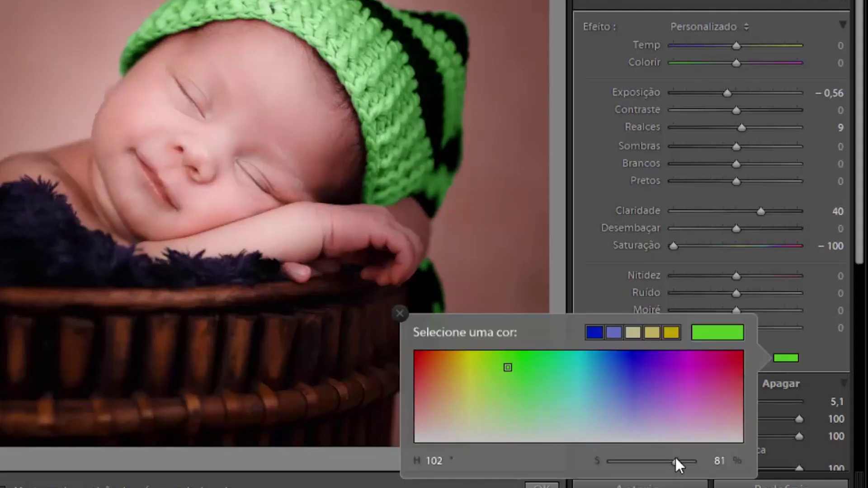
pyautogui.moveTo(674, 462); pyautogui.dragTo(731, 380)
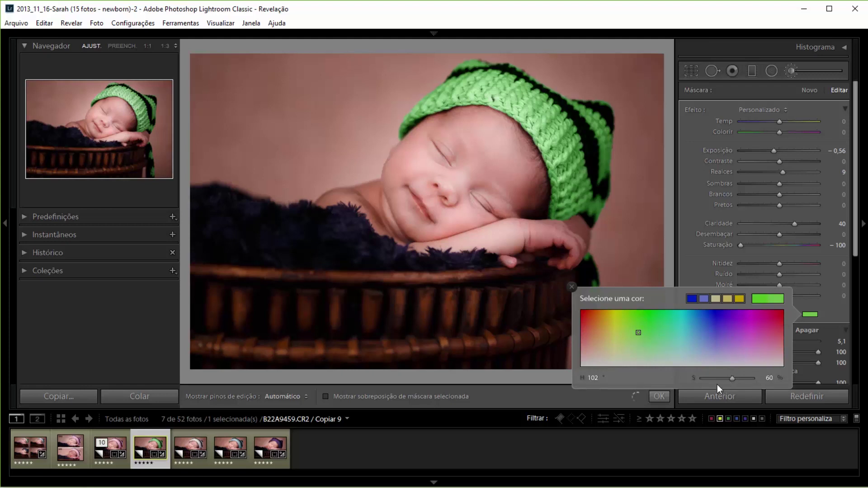
pyautogui.moveTo(729, 378); pyautogui.dragTo(726, 378)
# Set the hat adjustment to Exposure −1.37, Shadows 27 and Blacks 15
pyautogui.moveTo(772, 151); pyautogui.dragTo(768, 151)
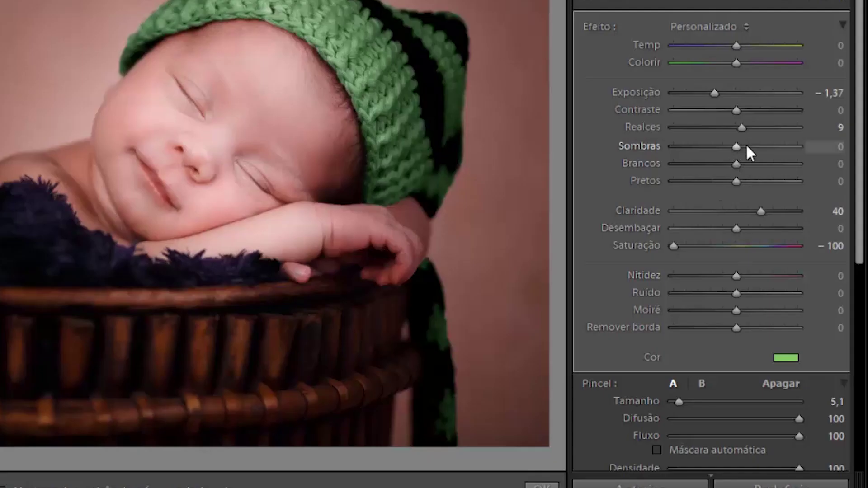
pyautogui.moveTo(780, 184); pyautogui.dragTo(787, 183)
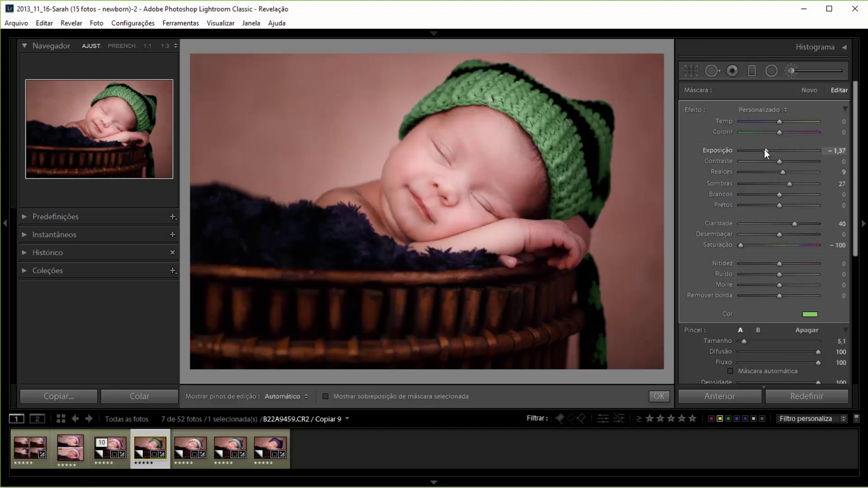
pyautogui.click(845, 47)
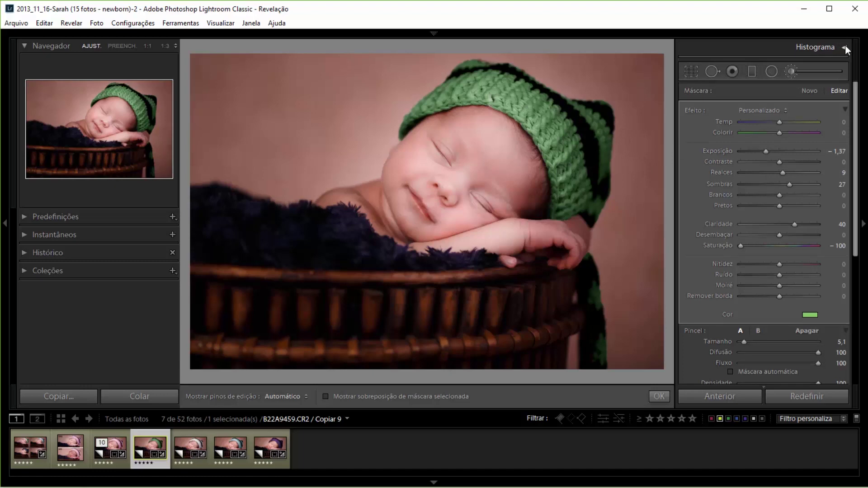
pyautogui.moveTo(780, 205); pyautogui.dragTo(784, 203)
pyautogui.click(747, 180)
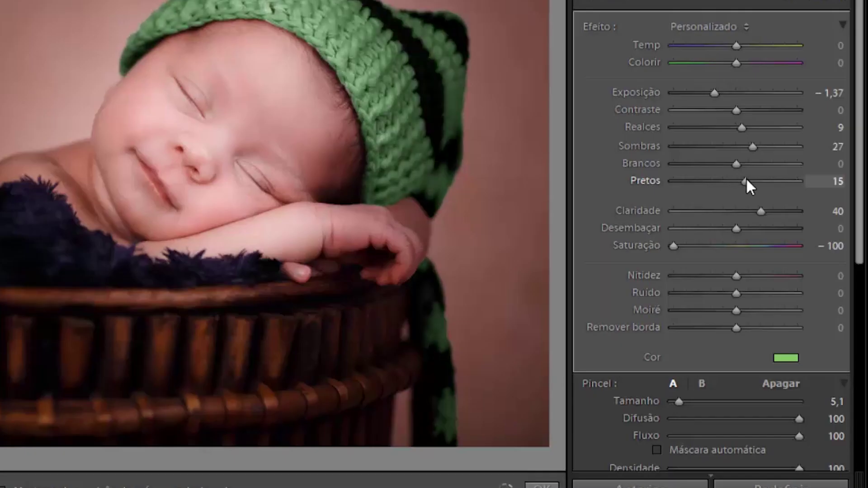